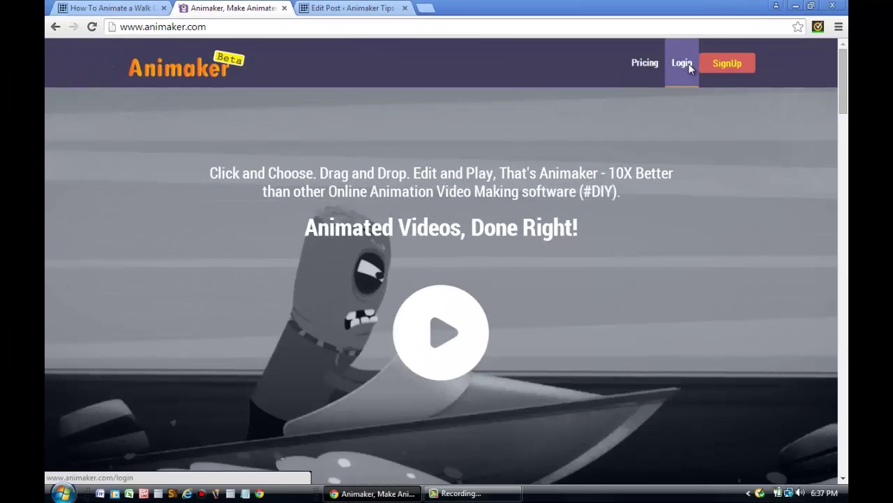
- Sign in with the account's login details and choose Launch Now on the Dashboard
click(689, 67)
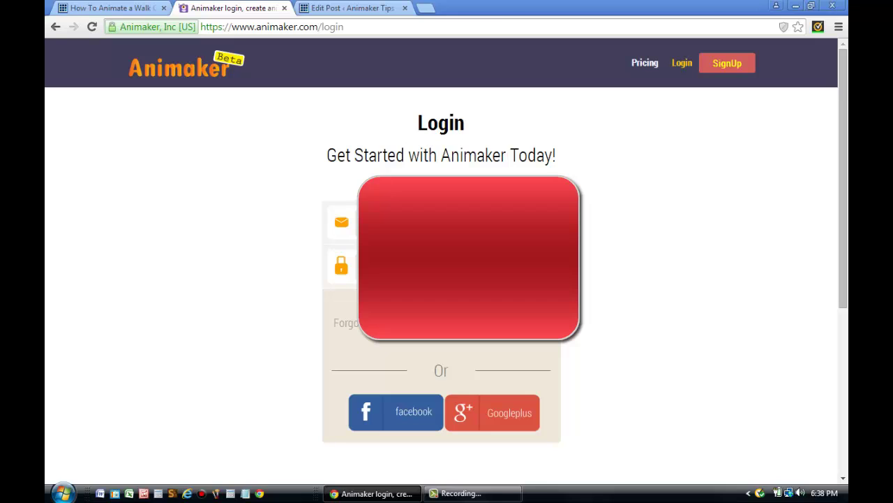
key(Return)
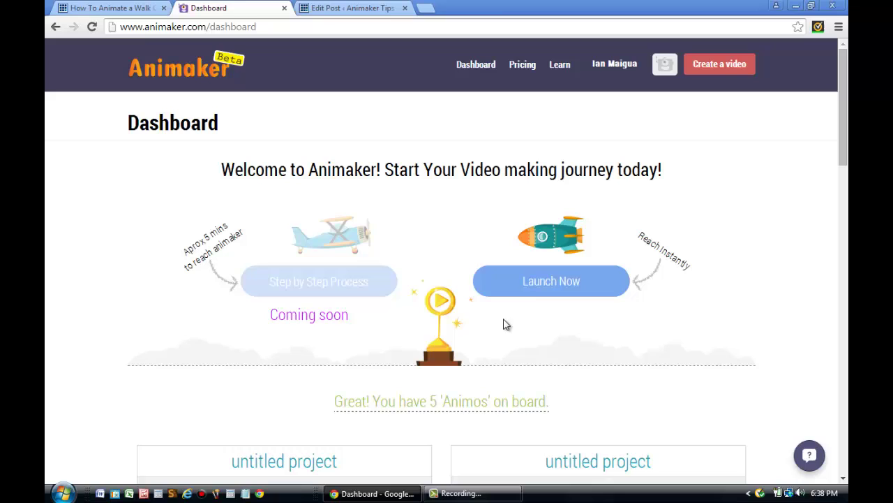
click(530, 297)
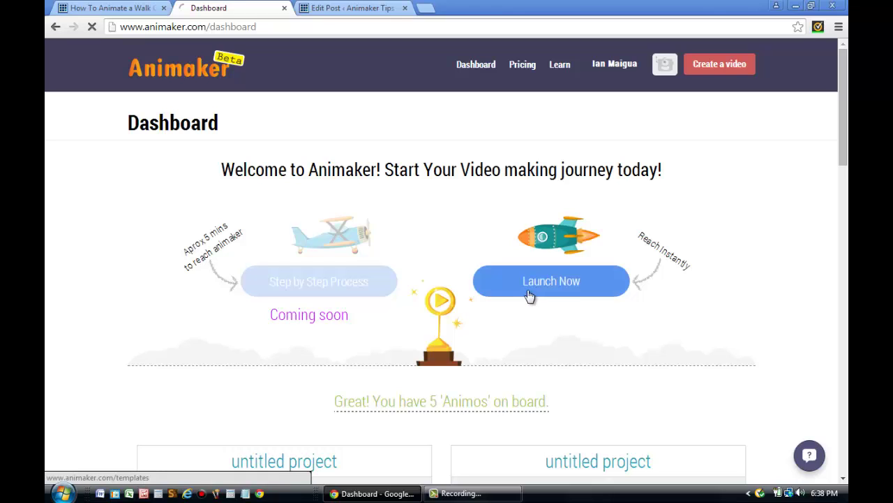
click(531, 297)
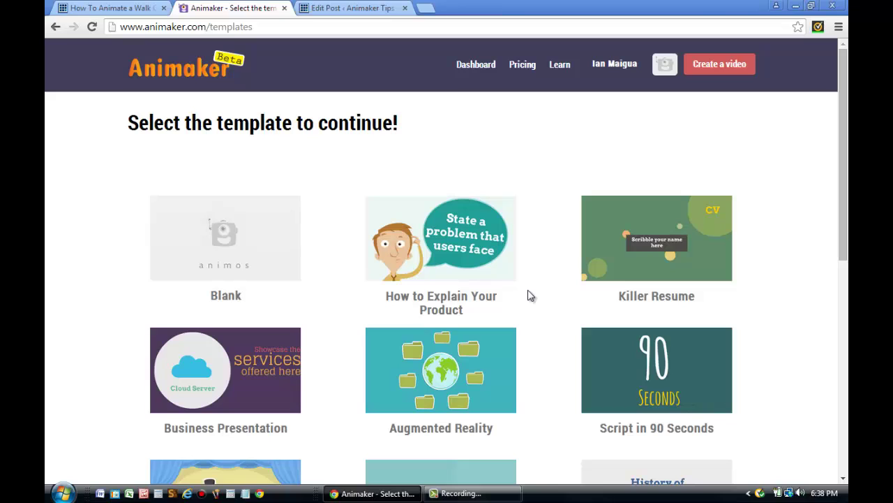
- Start from the Blank template and browse down the Characters library
click(242, 265)
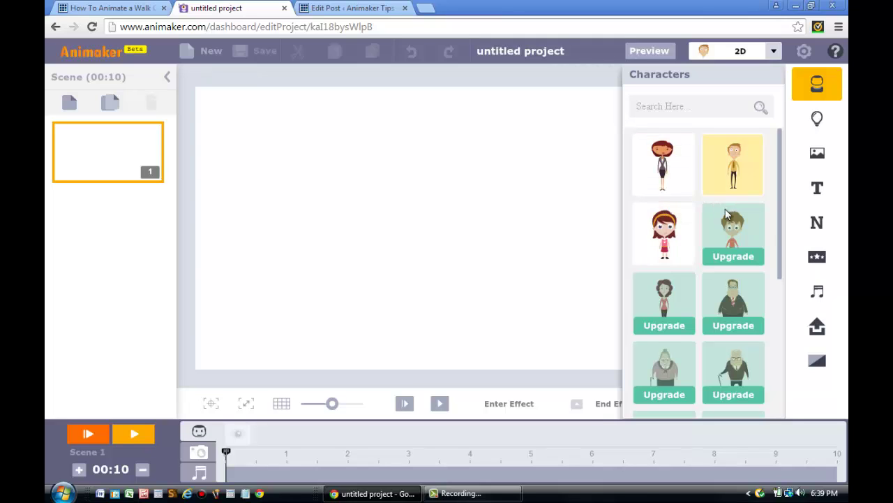
scroll(780, 305, down, 1)
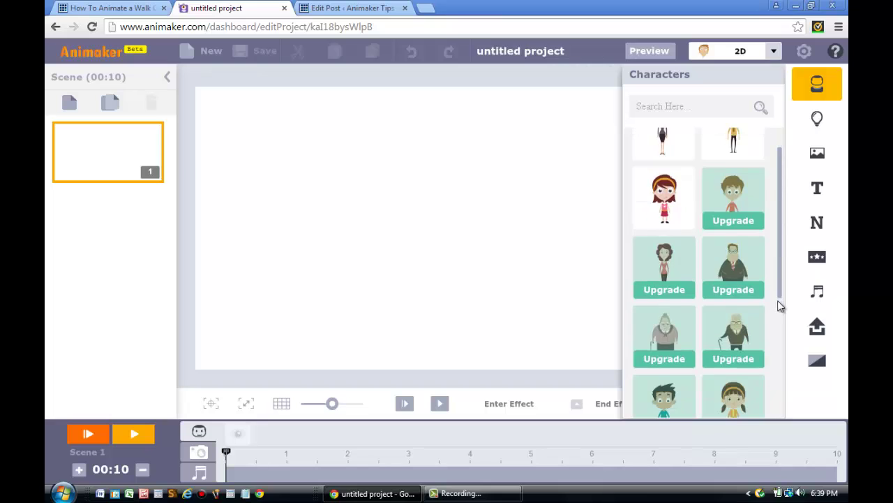
scroll(782, 335, down, 4)
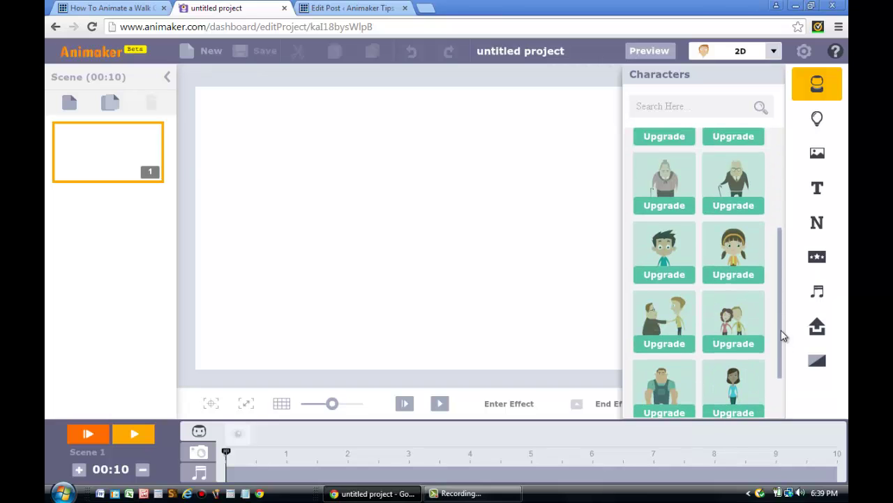
drag(781, 335, 779, 236)
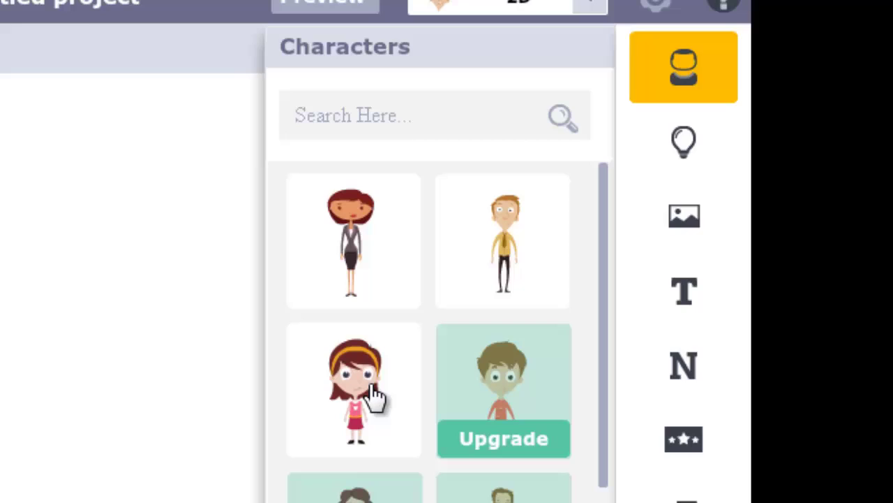
- Add the cartoon girl with the orange headband to the canvas
click(375, 396)
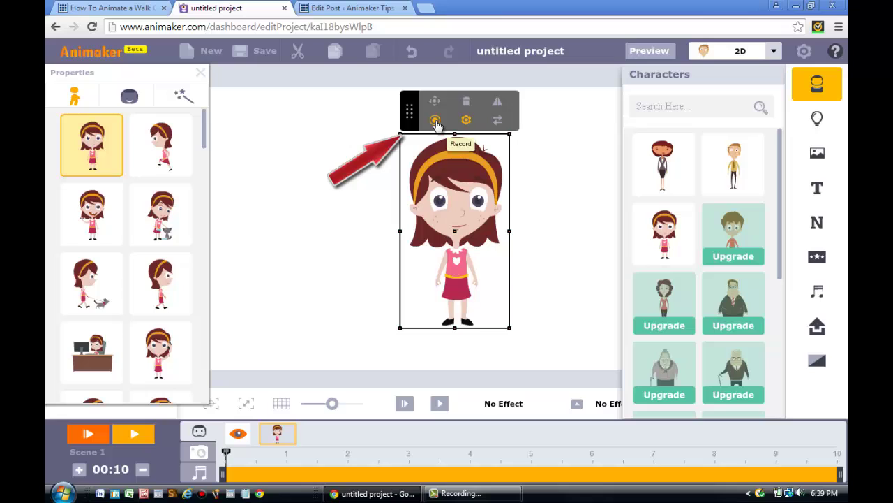
- Start expression recording for the girl, creating a first pin near 0.5 seconds
click(434, 121)
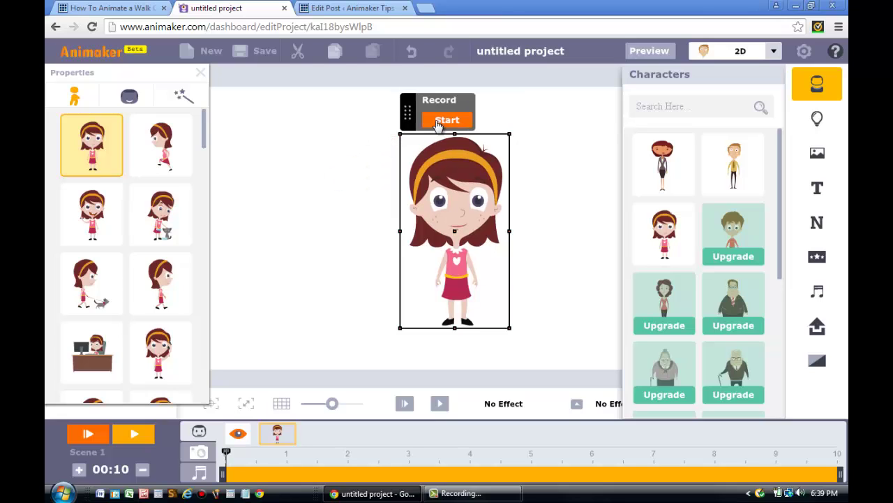
click(446, 120)
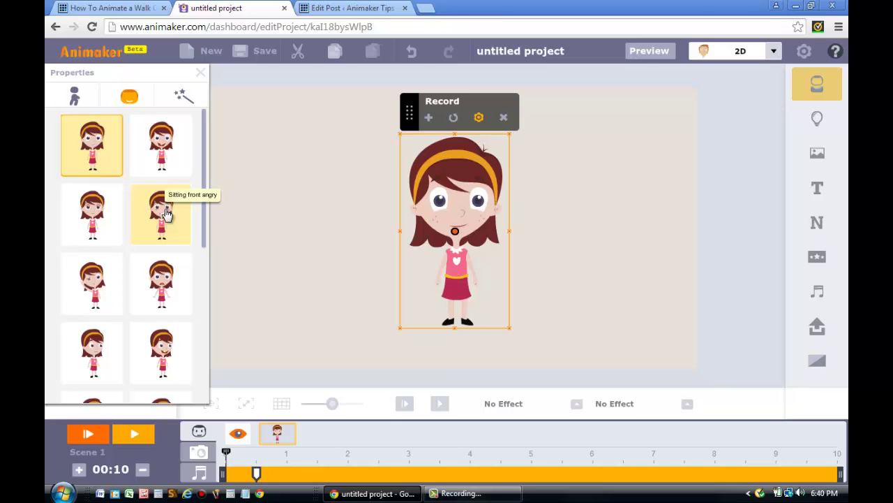
- Pin the Sitting front angry and half-side thinking poses on the girl's timeline
click(167, 215)
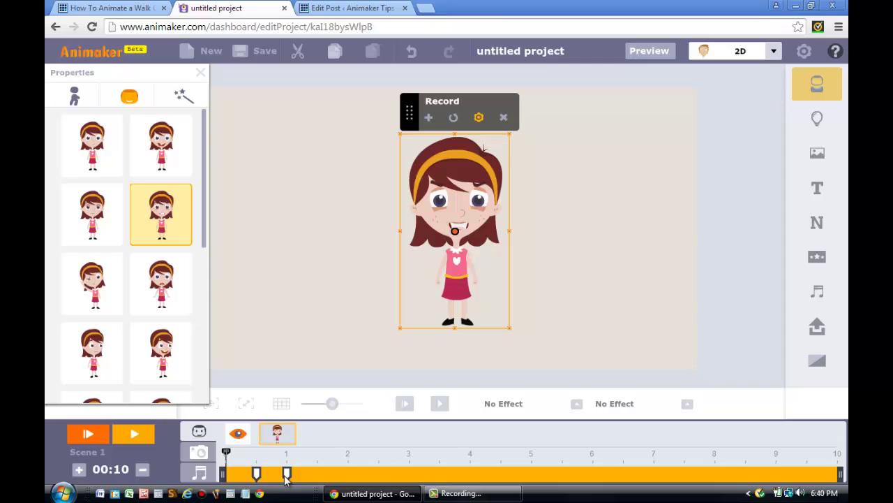
scroll(207, 286, down, 3)
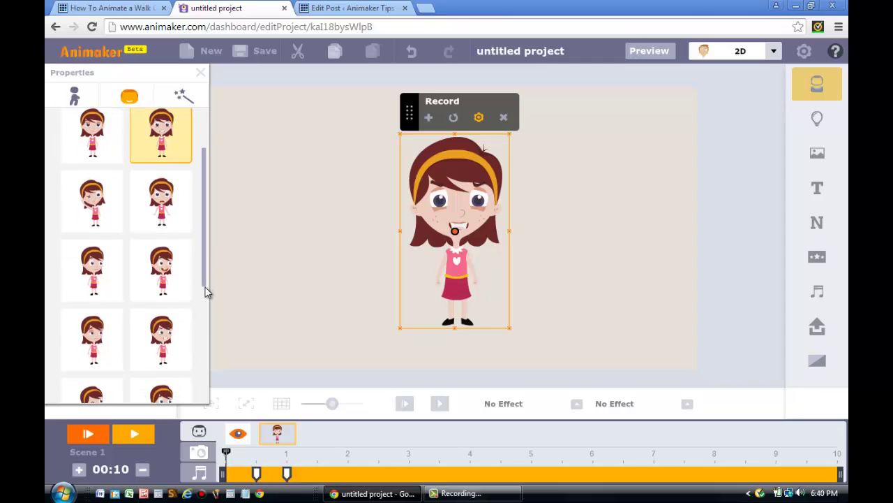
scroll(207, 303, down, 1)
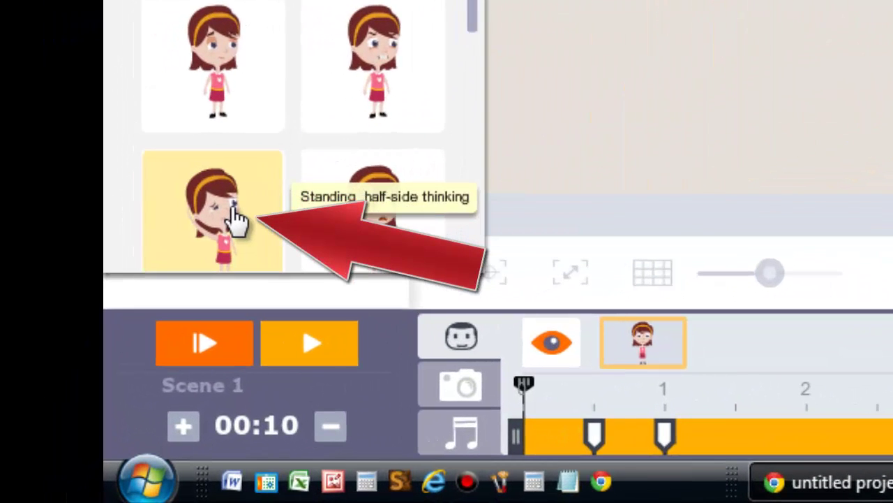
click(237, 218)
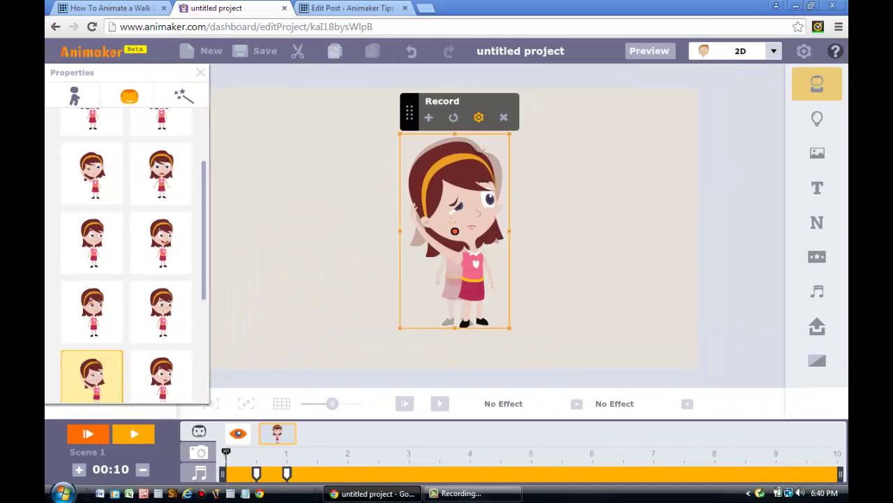
click(429, 118)
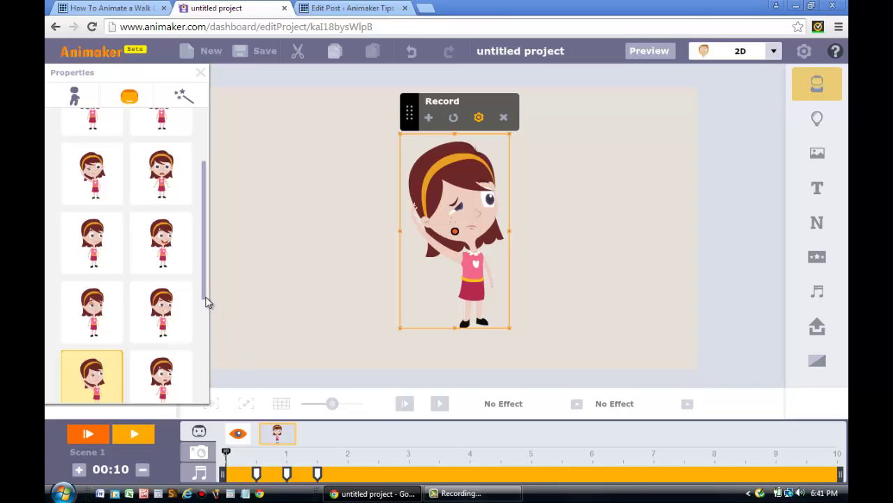
- Switch the girl to the Sitting side angry pose
drag(206, 316, 205, 345)
scroll(204, 349, down, 1)
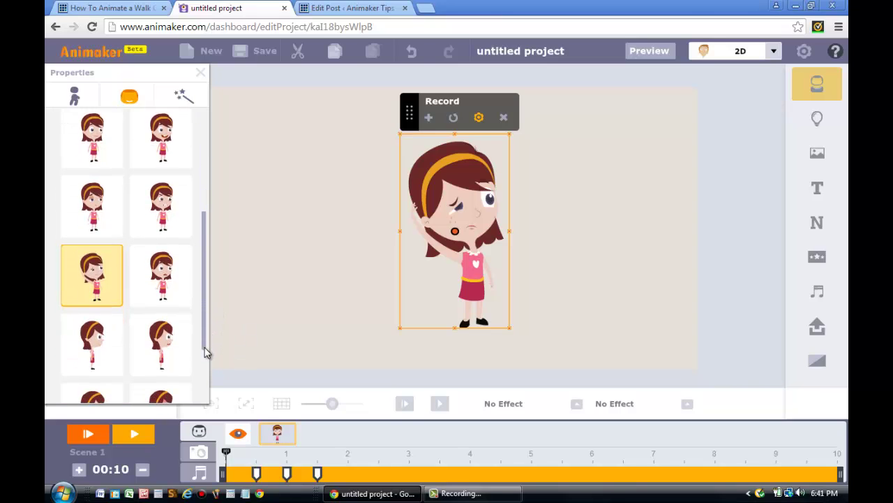
scroll(208, 373, down, 1)
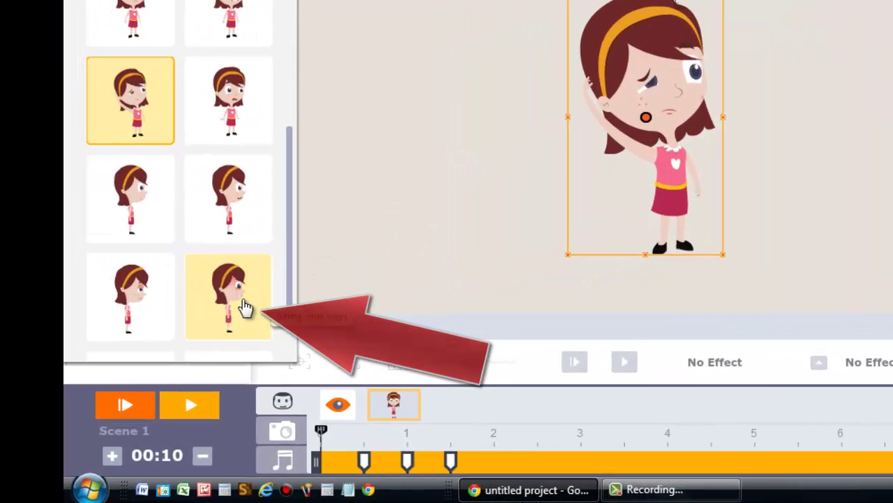
click(193, 351)
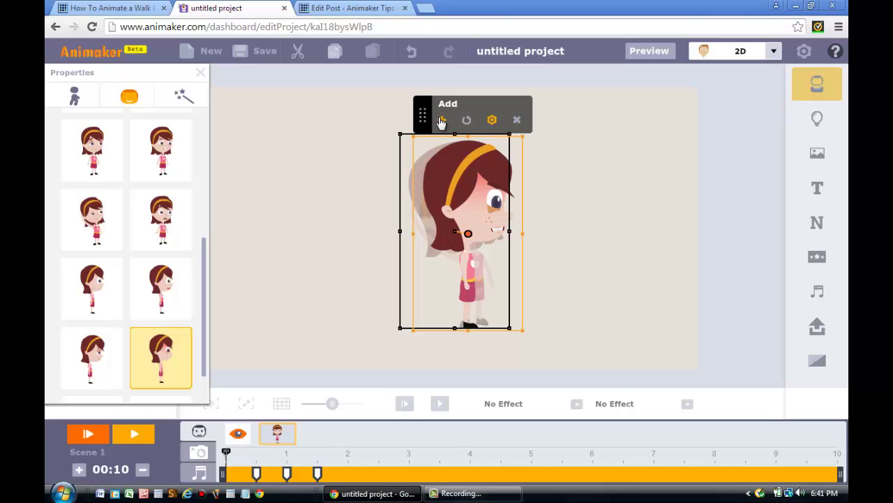
- Add the side pose as a fourth pin, then check the expression at each pin
click(441, 122)
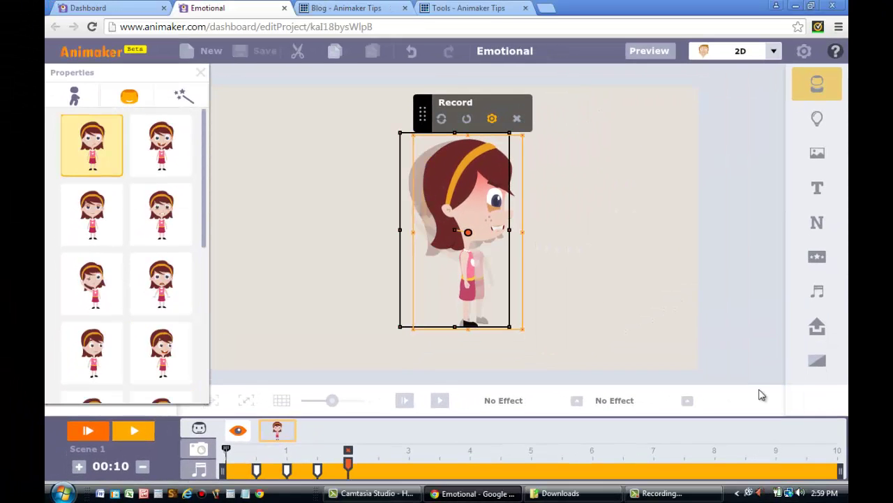
click(256, 469)
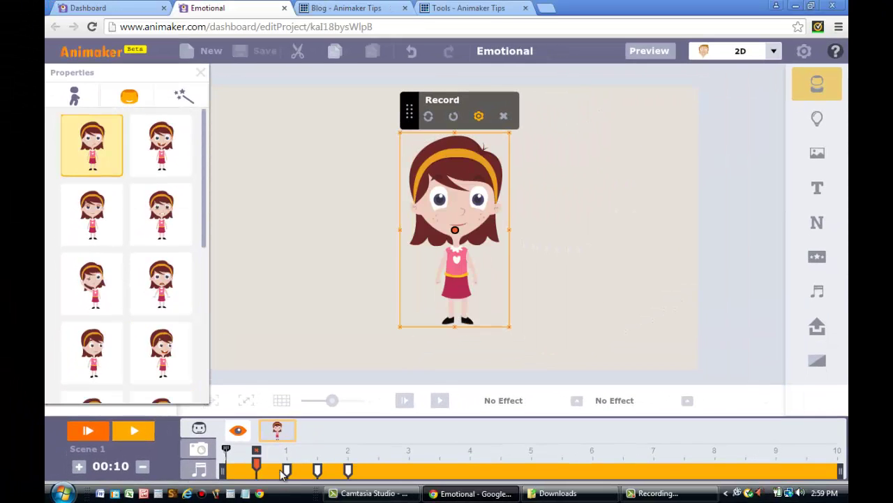
click(286, 469)
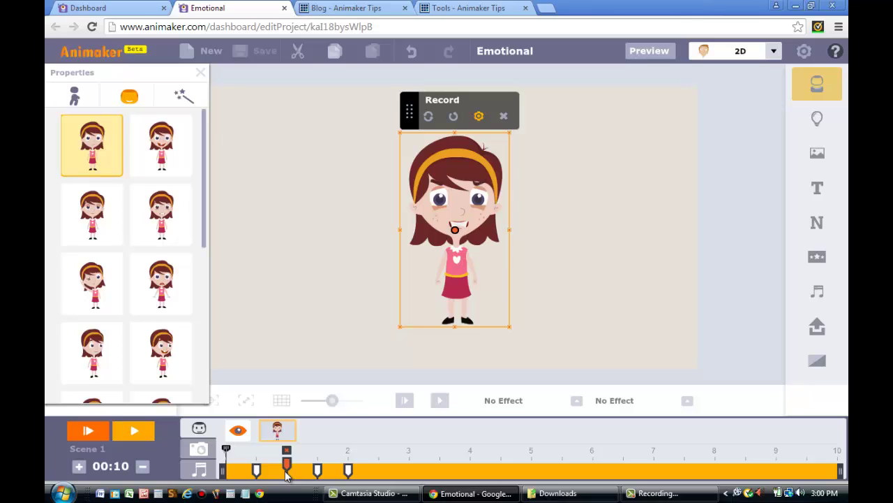
click(317, 470)
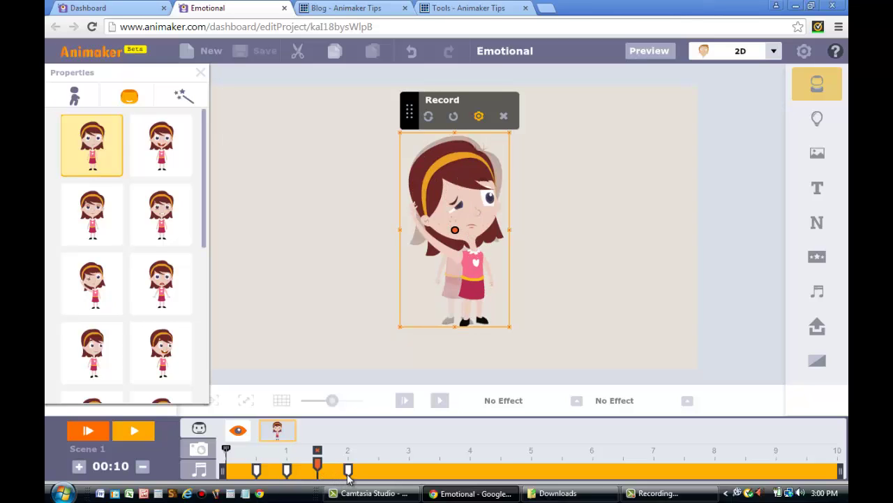
click(349, 473)
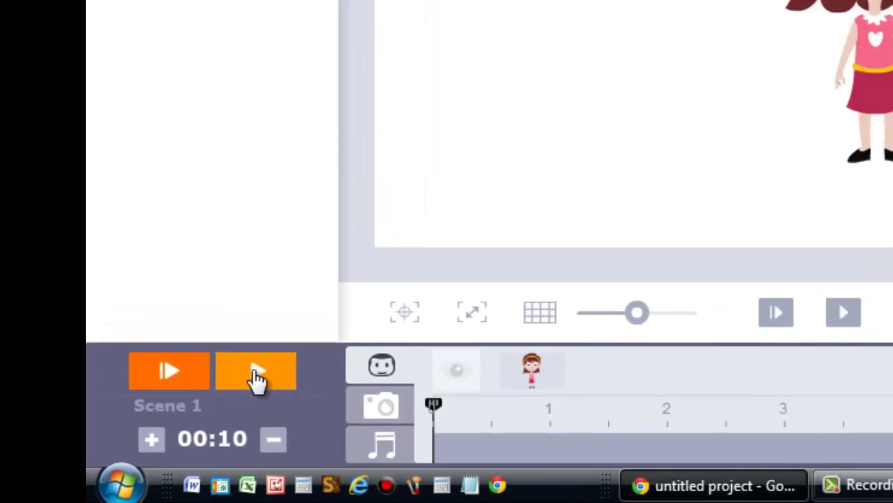
- Play Scene 1 to preview the girl's expressions
click(340, 338)
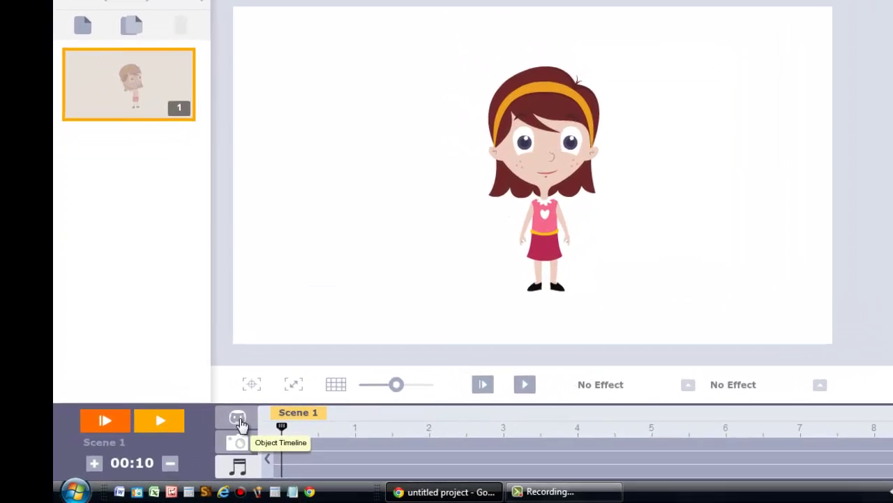
- Show the scene's objects and select the girl to reveal her four expression pins
click(295, 401)
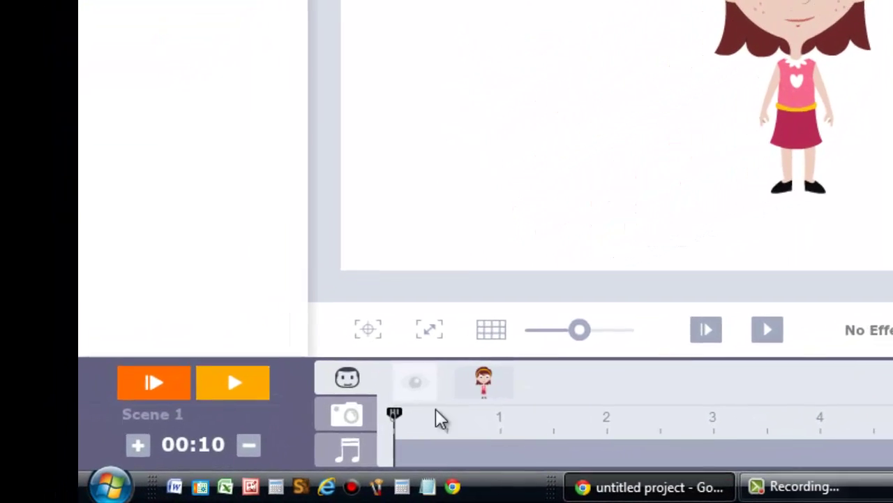
click(499, 380)
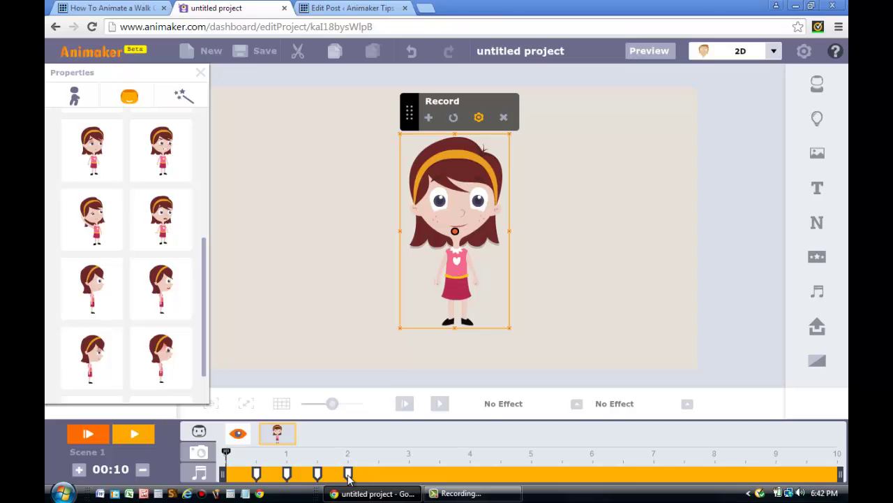
- Move the side-pose pin to about 5 seconds and the crying-pose pin to about 3 seconds
drag(348, 476, 532, 479)
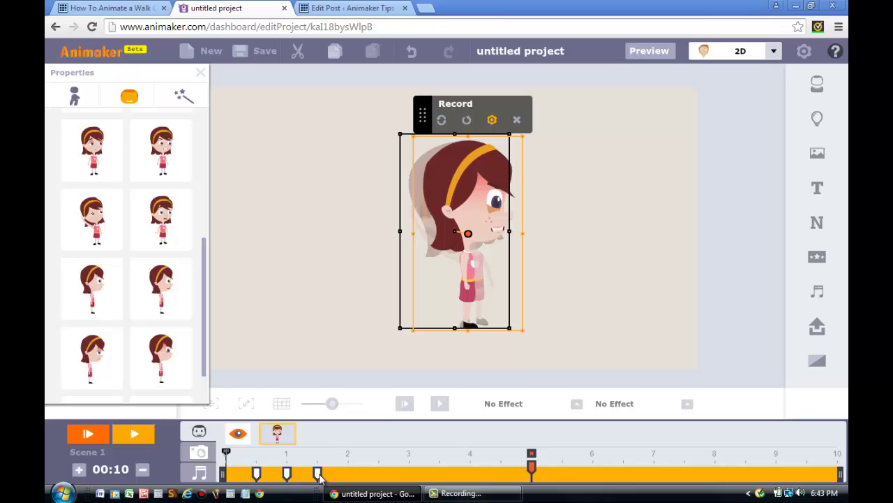
drag(318, 475, 410, 479)
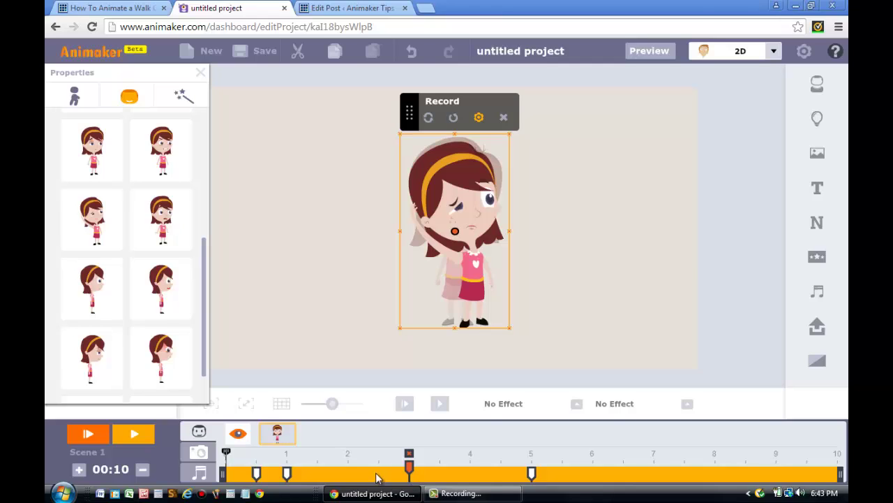
- Play Scene 1 to check the girl's expressions at their new timings
click(137, 435)
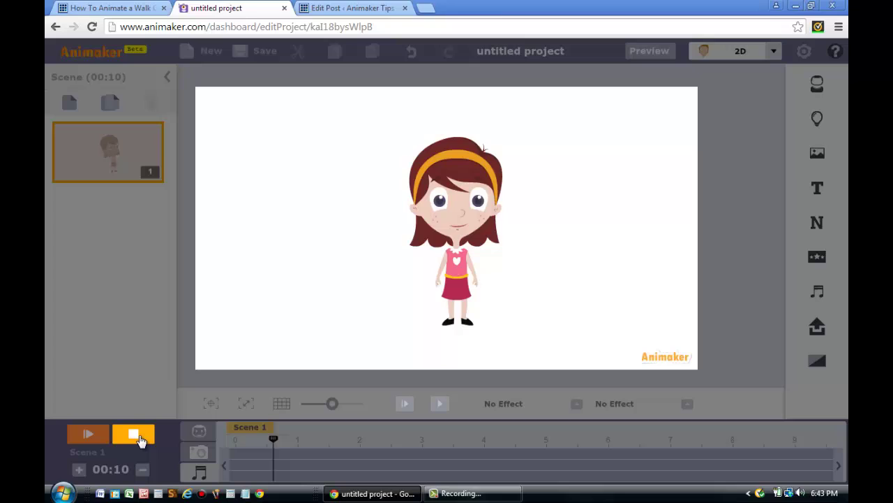